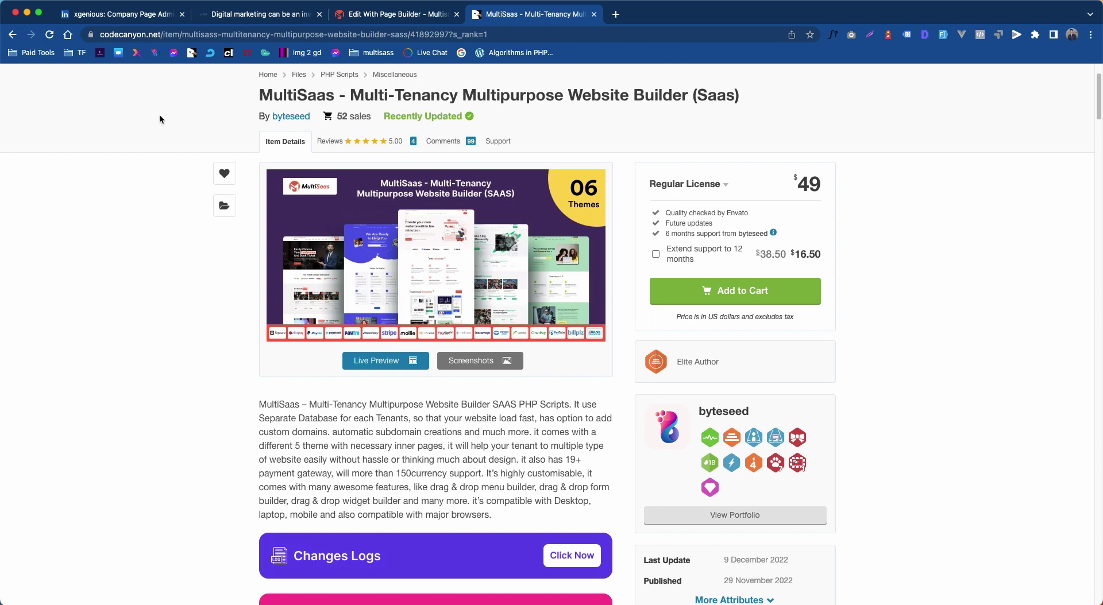
- Leave the CodeCanyon MultiSaas listing for the Home page builder in the admin panel
{"action": "double_click", "coordinate": [271, 95]}
{"action": "left_click", "coordinate": [660, 116]}
{"action": "left_click", "coordinate": [396, 14]}
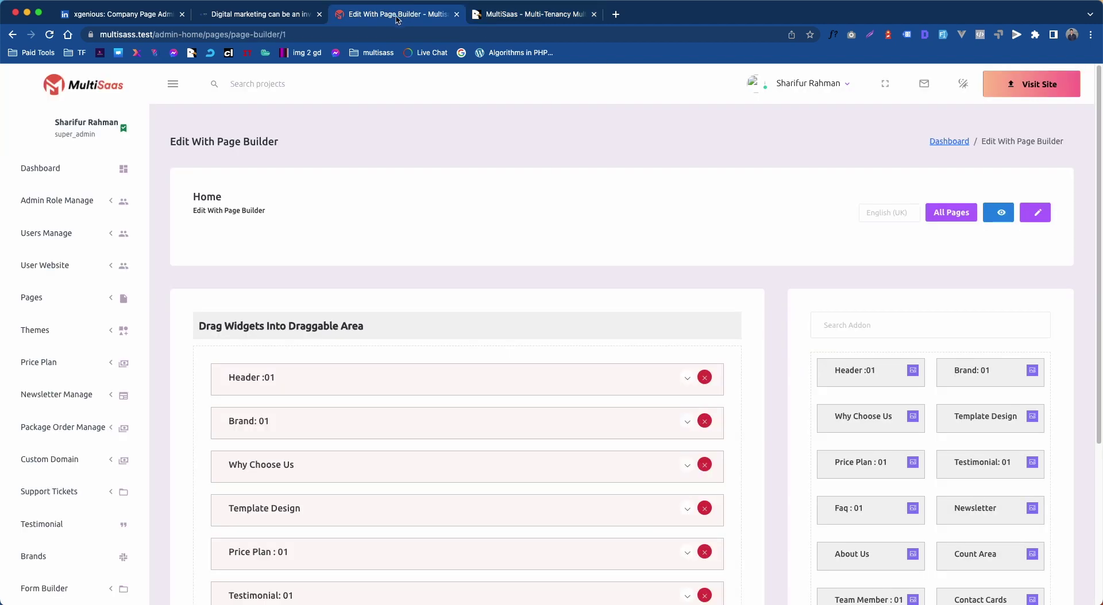
- Go from the Dashboard to the All Pages list under the sidebar's Pages menu
{"action": "left_click", "coordinate": [77, 85]}
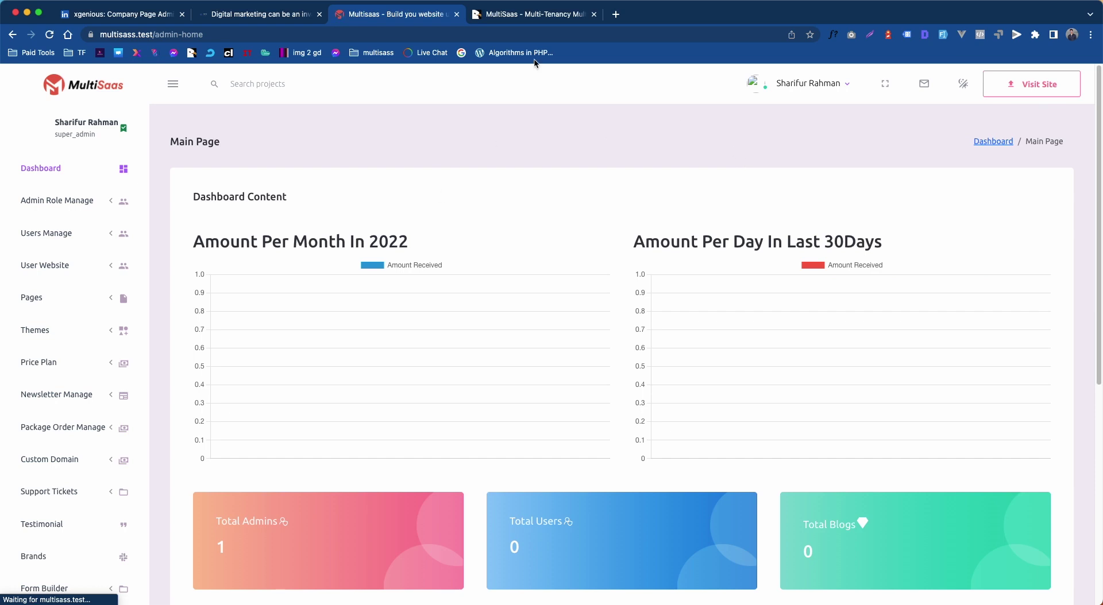
{"action": "left_click", "coordinate": [62, 299]}
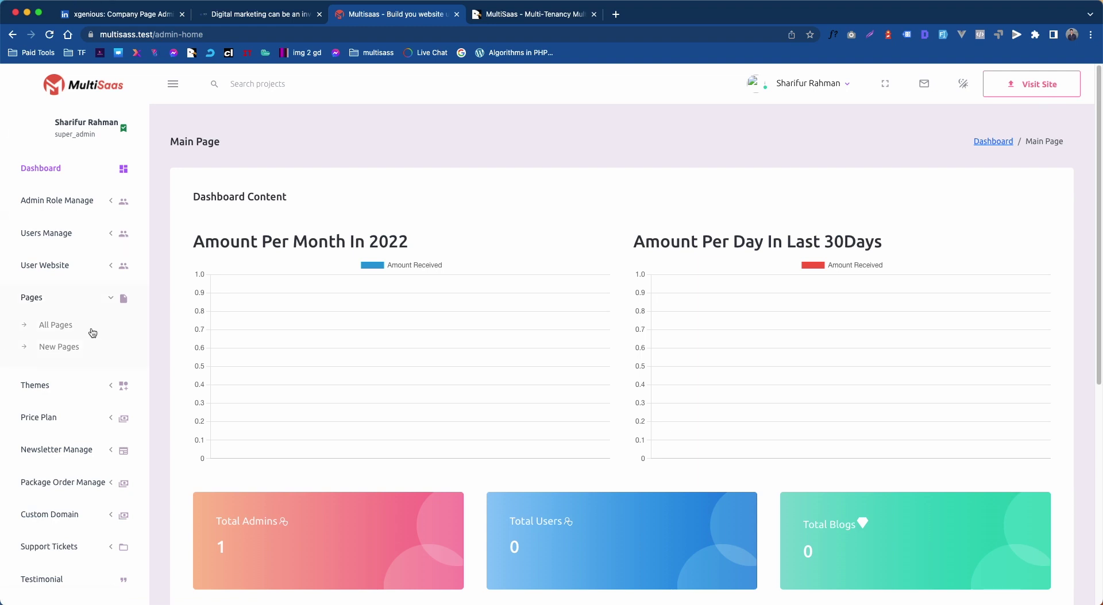
{"action": "left_click", "coordinate": [64, 326]}
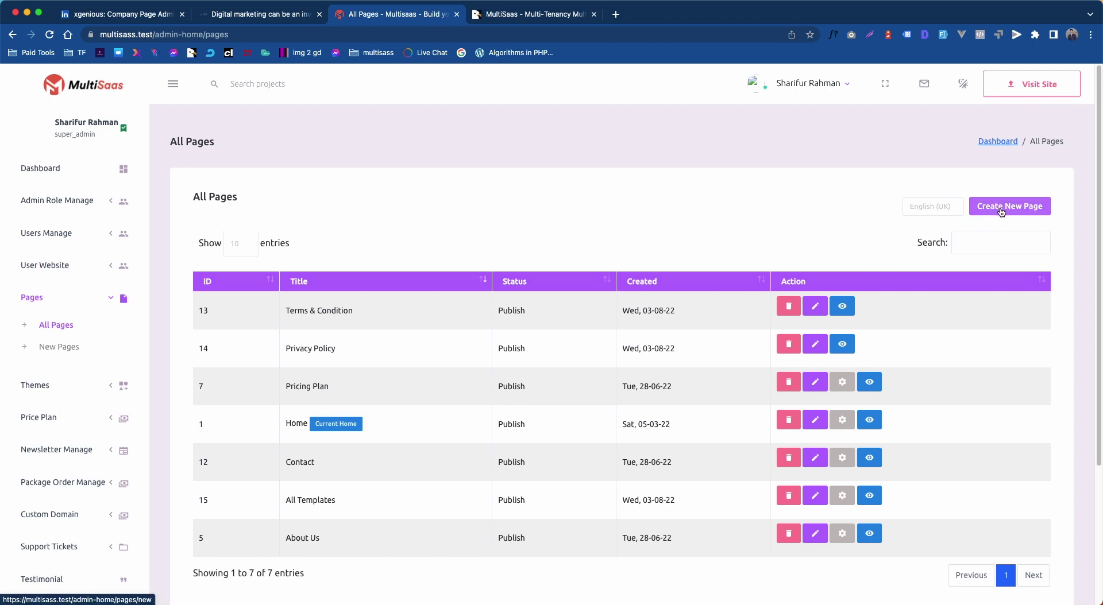
- Create a new page titled 'test title' with content 'teaste' and page builder set to YES
{"action": "left_click", "coordinate": [998, 210]}
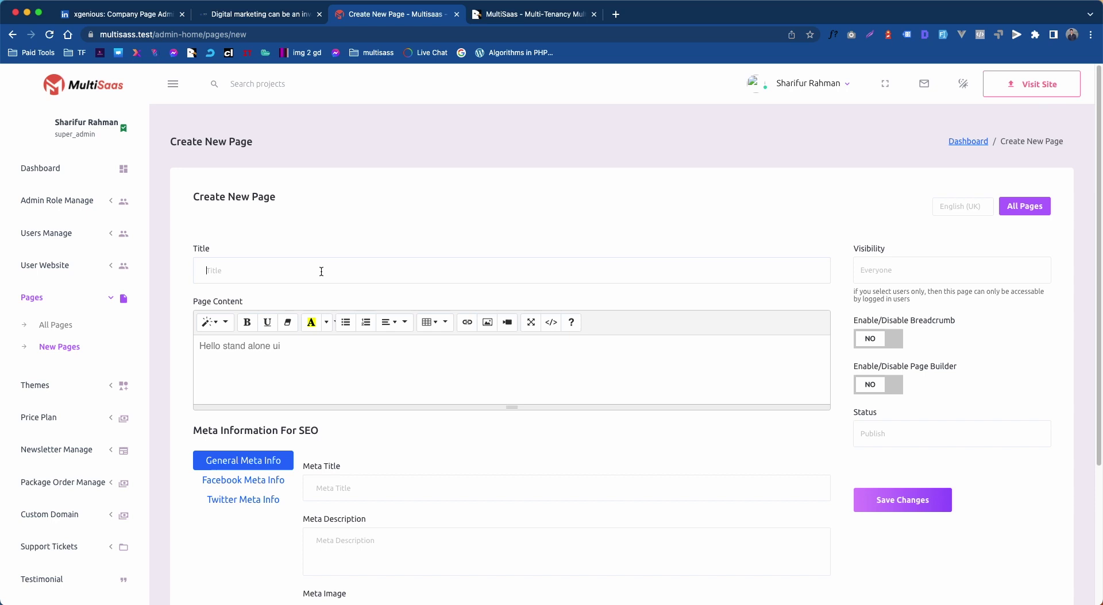
{"action": "left_click", "coordinate": [321, 272]}
{"action": "type", "text": "test title"}
{"action": "left_click", "coordinate": [432, 396]}
{"action": "type", "text": "teaste"}
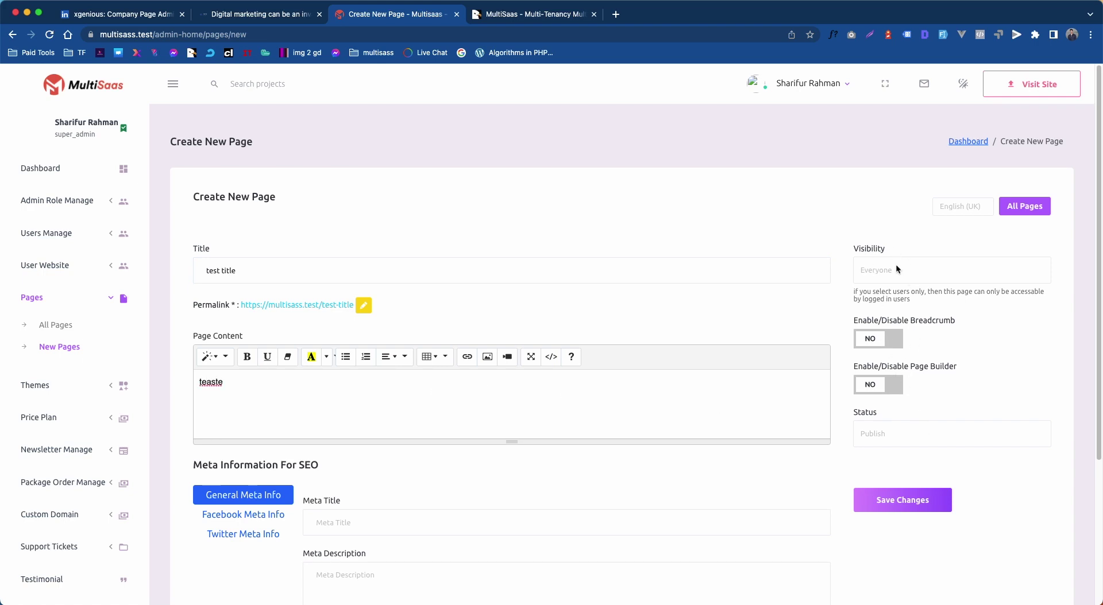
{"action": "left_click", "coordinate": [873, 389]}
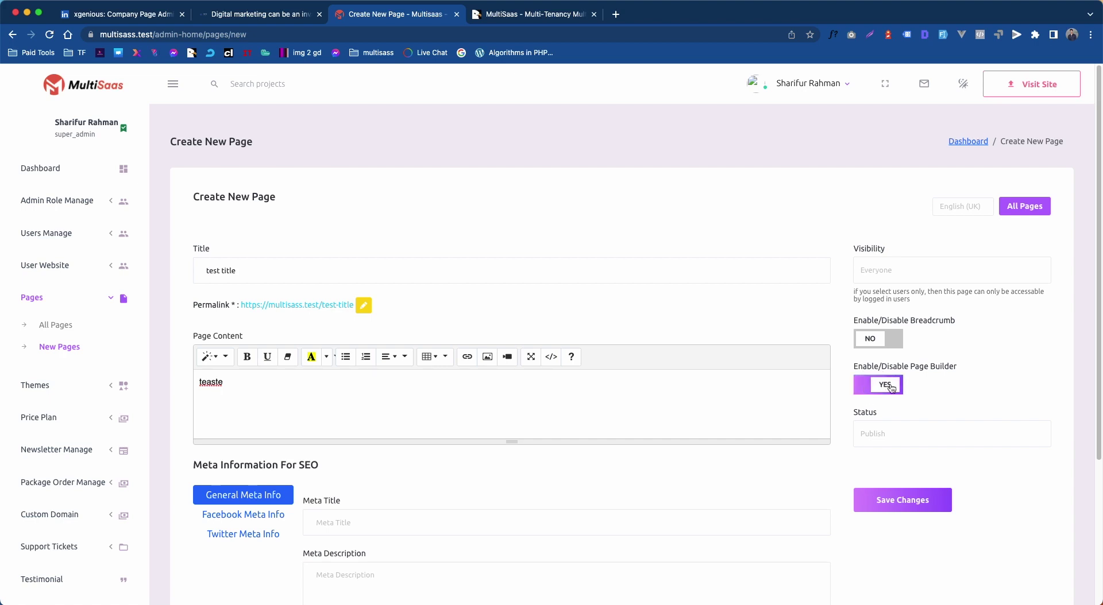
- Save the new page and go back to the All Pages list
{"action": "left_click", "coordinate": [892, 506]}
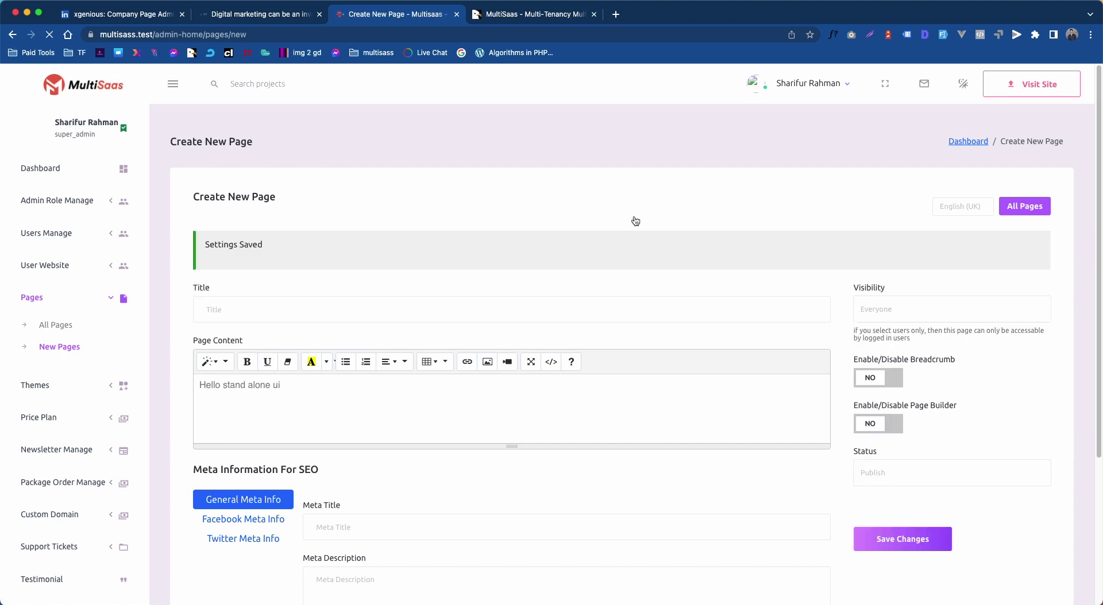
{"action": "left_click_drag", "start_coordinate": [205, 244], "coordinate": [295, 244]}
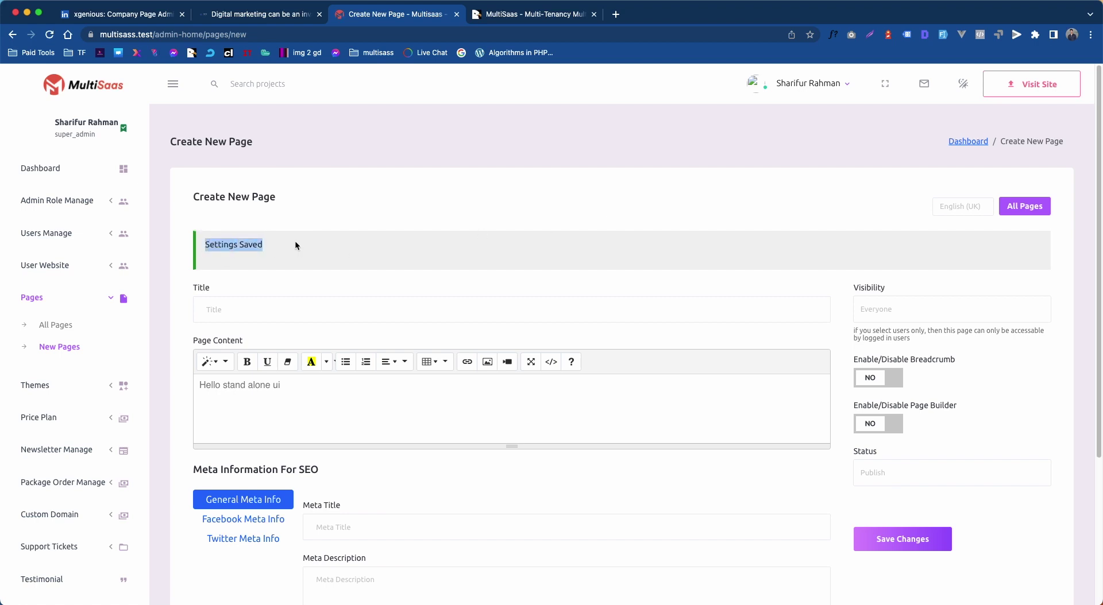
{"action": "left_click", "coordinate": [529, 259]}
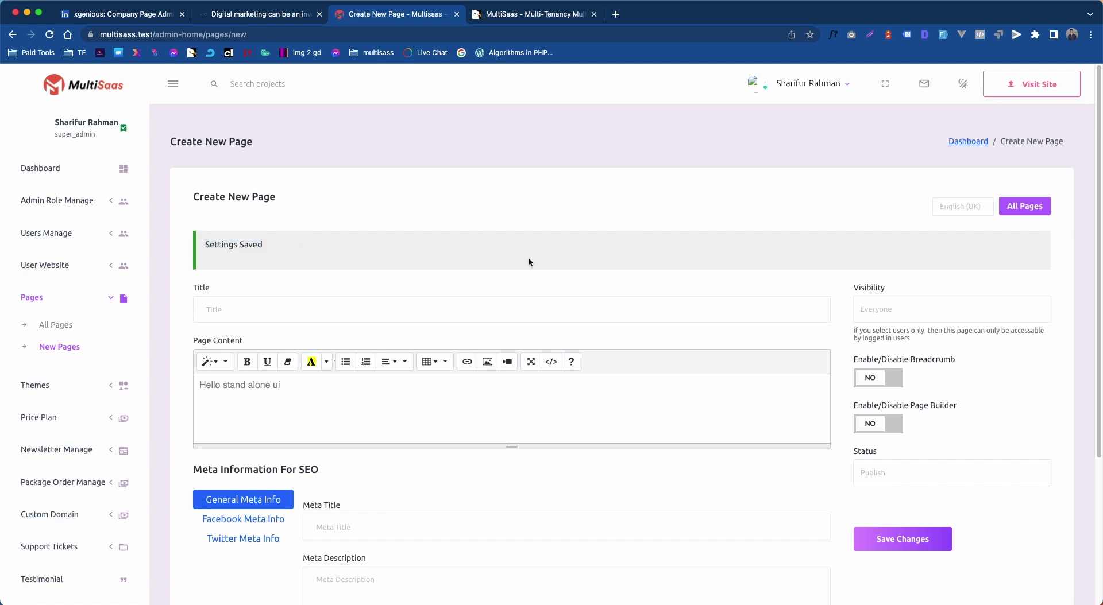
{"action": "left_click", "coordinate": [1025, 210]}
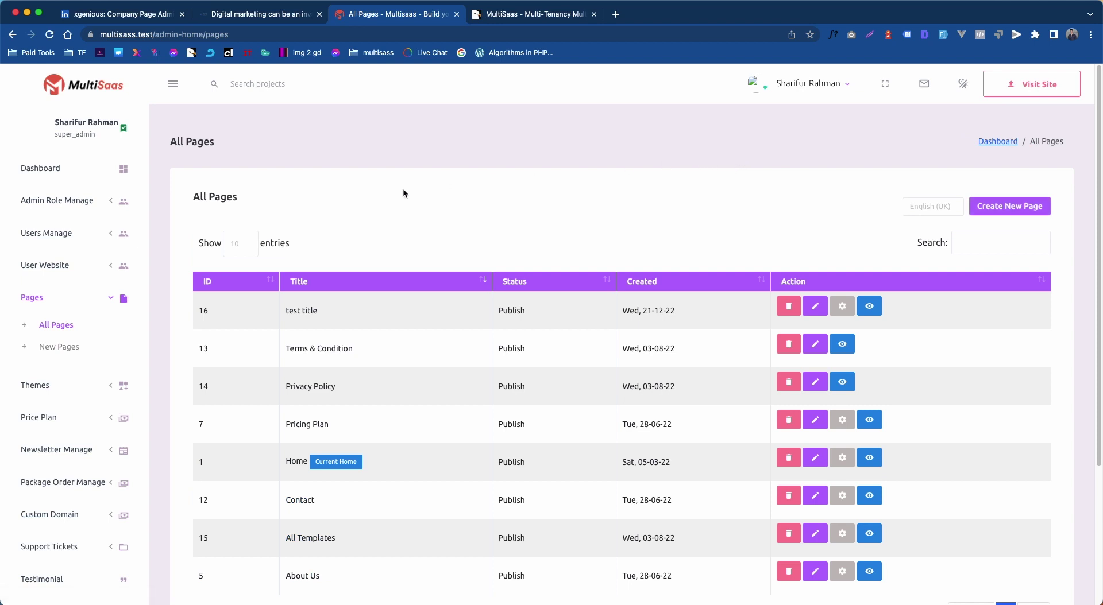
- Open the test title row's page builder action from the All Pages table
{"action": "left_click_drag", "start_coordinate": [294, 311], "coordinate": [329, 309]}
{"action": "left_click", "coordinate": [842, 307]}
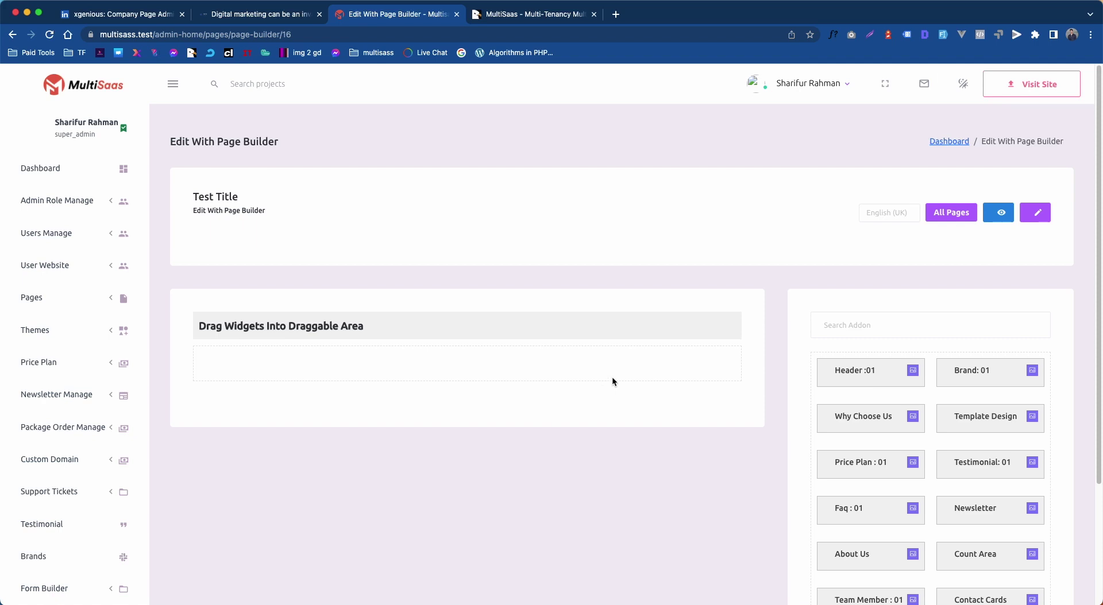
- Preview the Contact Cards addon image, then drag Contact Cards into the page's drop area
{"action": "scroll", "coordinate": [616, 378], "scroll_direction": "down", "scroll_amount": 3}
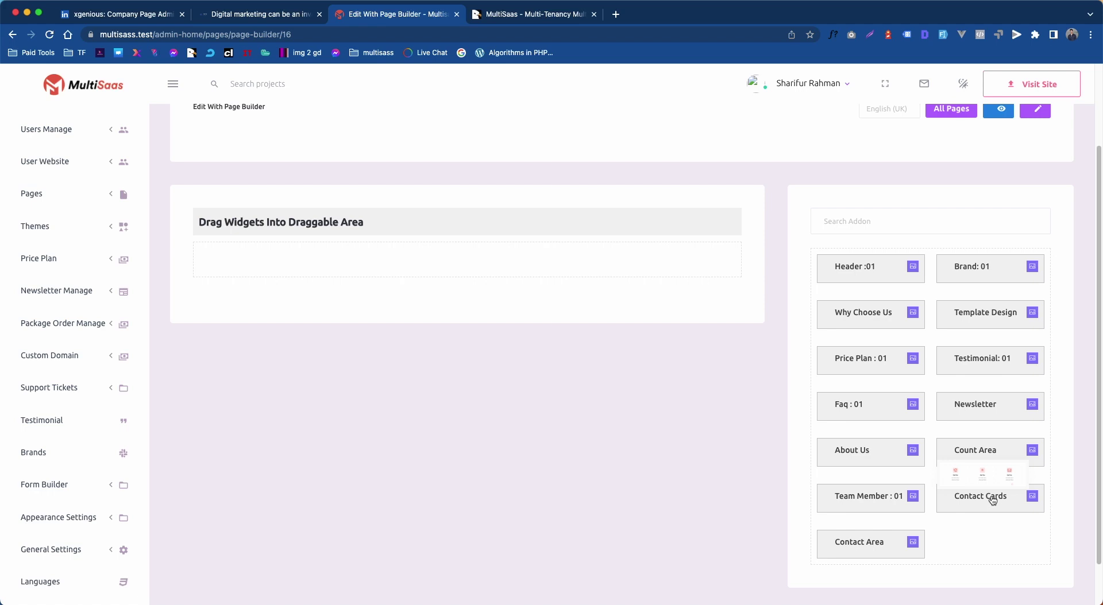
{"action": "left_click", "coordinate": [1033, 500]}
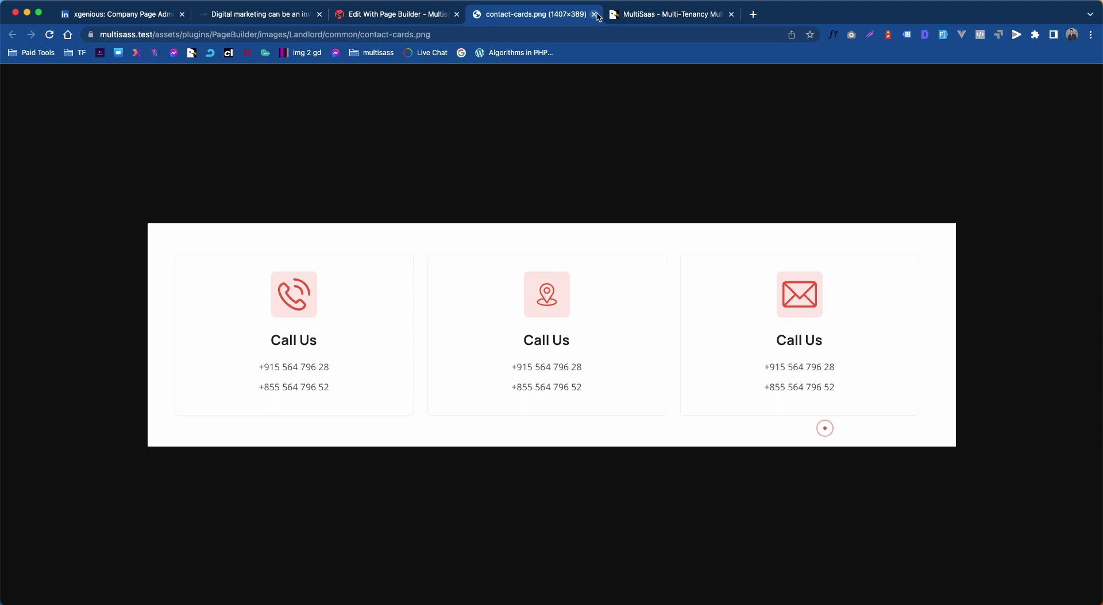
{"action": "left_click", "coordinate": [594, 15]}
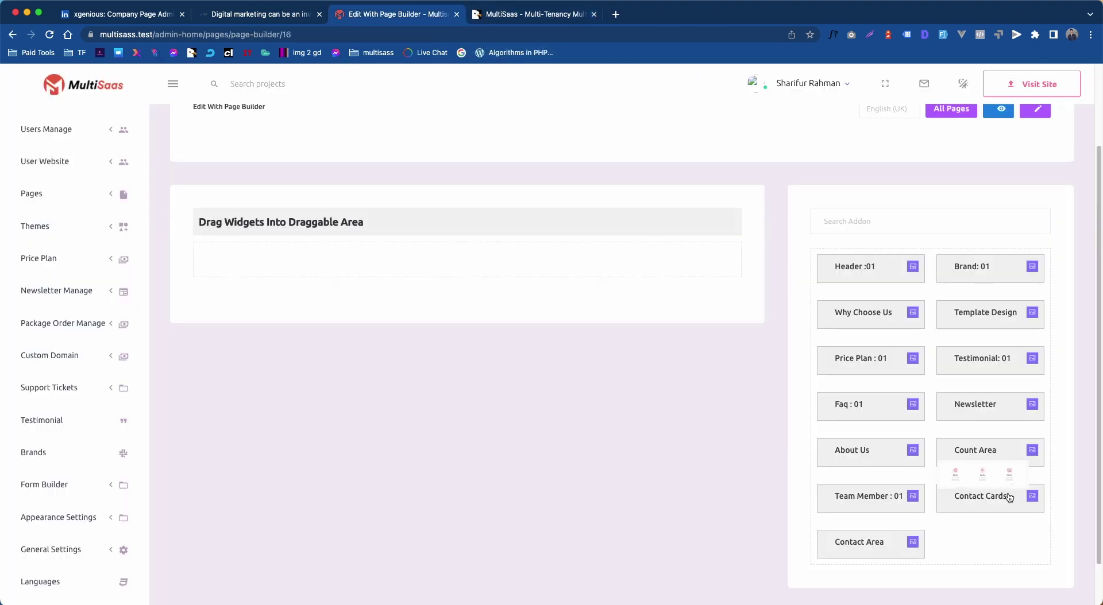
{"action": "mouse_move", "coordinate": [1009, 497]}
{"action": "left_mouse_down"}
{"action": "mouse_move", "coordinate": [341, 264]}
{"action": "mouse_move", "coordinate": [315, 267]}
{"action": "mouse_move", "coordinate": [411, 270]}
{"action": "left_mouse_up"}
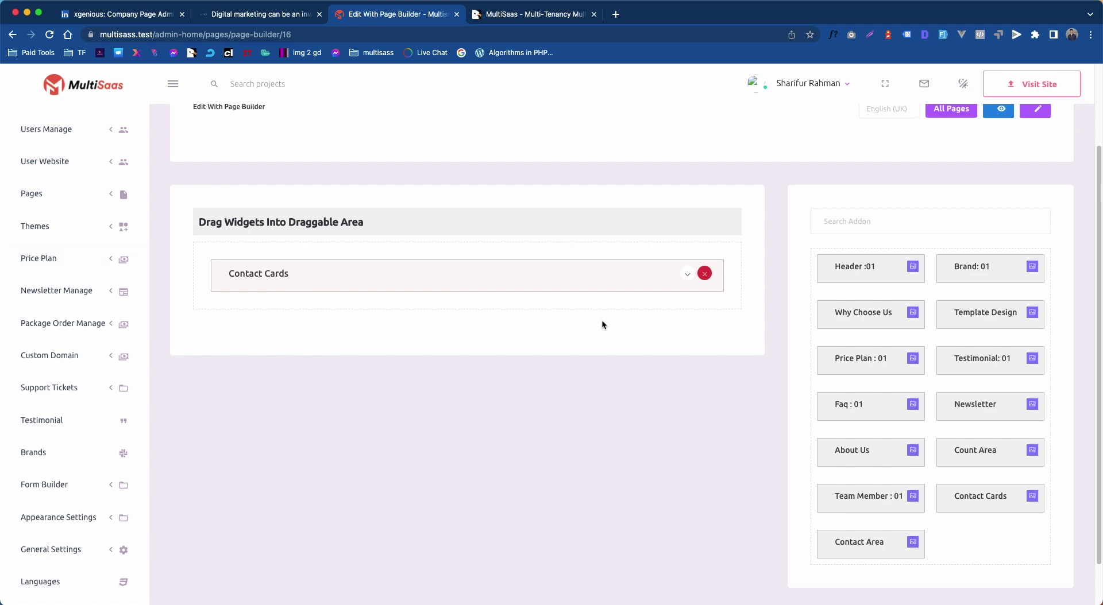
- Expand the Contact Cards settings and reduce the top padding to about 41px
{"action": "left_click", "coordinate": [688, 276]}
{"action": "scroll", "coordinate": [421, 297], "scroll_direction": "down", "scroll_amount": 1}
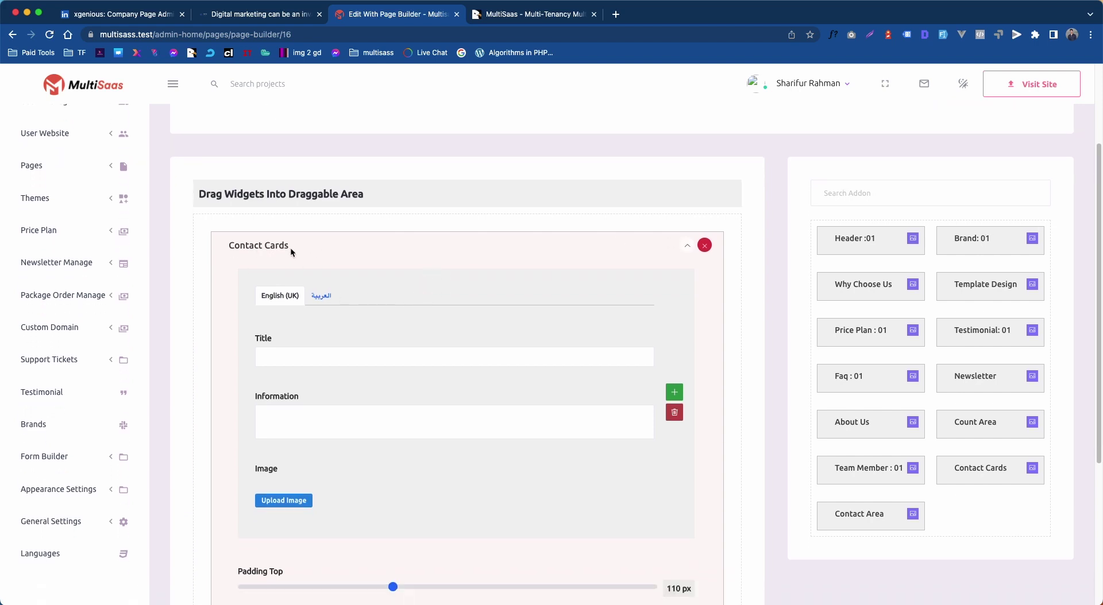
{"action": "scroll", "coordinate": [311, 324], "scroll_direction": "down", "scroll_amount": 1}
{"action": "scroll", "coordinate": [363, 267], "scroll_direction": "down", "scroll_amount": 4}
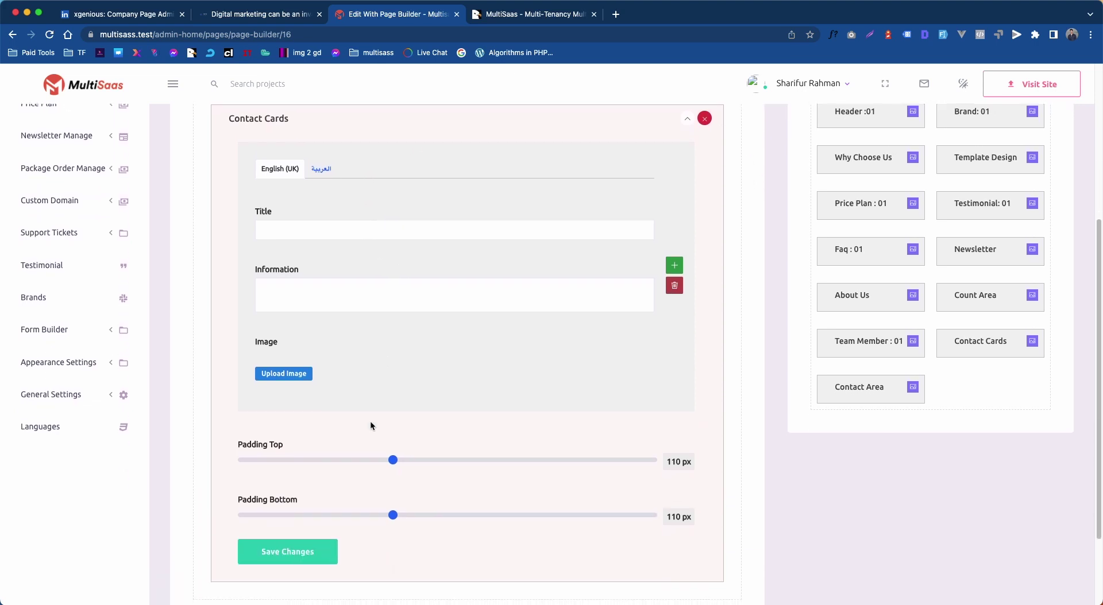
{"action": "left_click_drag", "start_coordinate": [393, 460], "coordinate": [299, 461]}
{"action": "left_click_drag", "start_coordinate": [393, 515], "coordinate": [294, 516]}
{"action": "scroll", "coordinate": [422, 281], "scroll_direction": "up", "scroll_amount": 3}
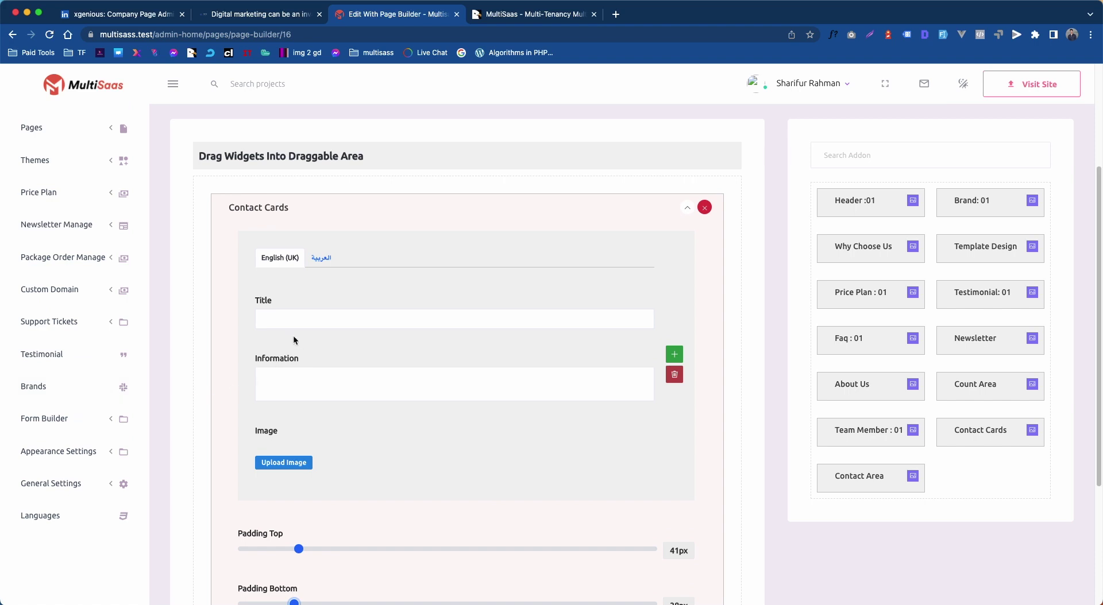
- Enter English title 'test title' and information 'test information', checking the Arabic tab
{"action": "left_click", "coordinate": [303, 318]}
{"action": "type", "text": "test"}
{"action": "key", "text": "Tab"}
{"action": "type", "text": "test information"}
{"action": "left_click", "coordinate": [320, 309]}
{"action": "type", "text": "title"}
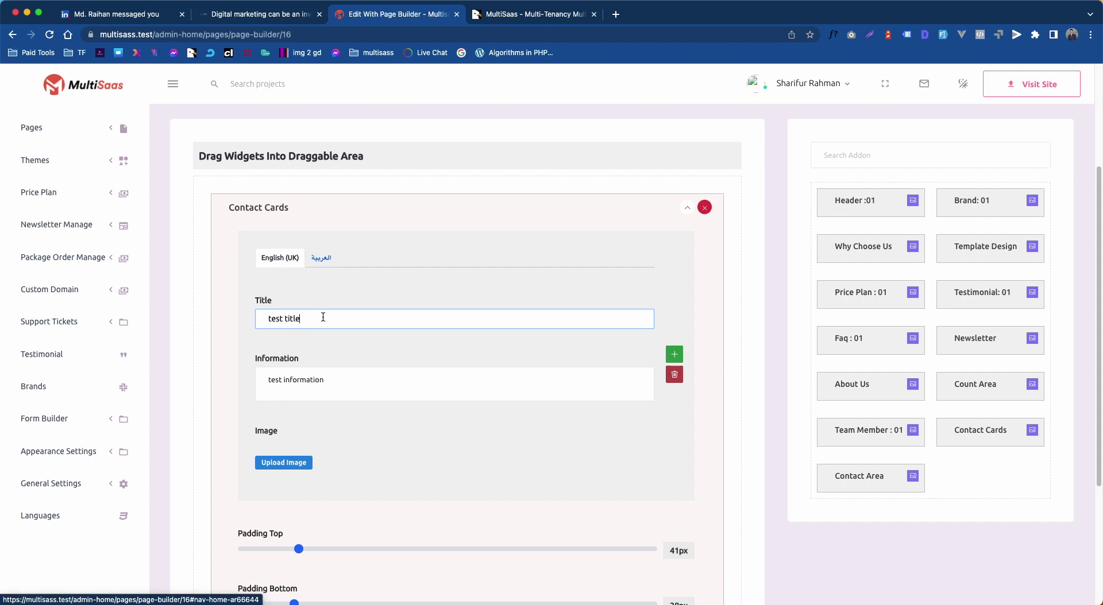
{"action": "left_click_drag", "start_coordinate": [266, 317], "coordinate": [332, 318]}
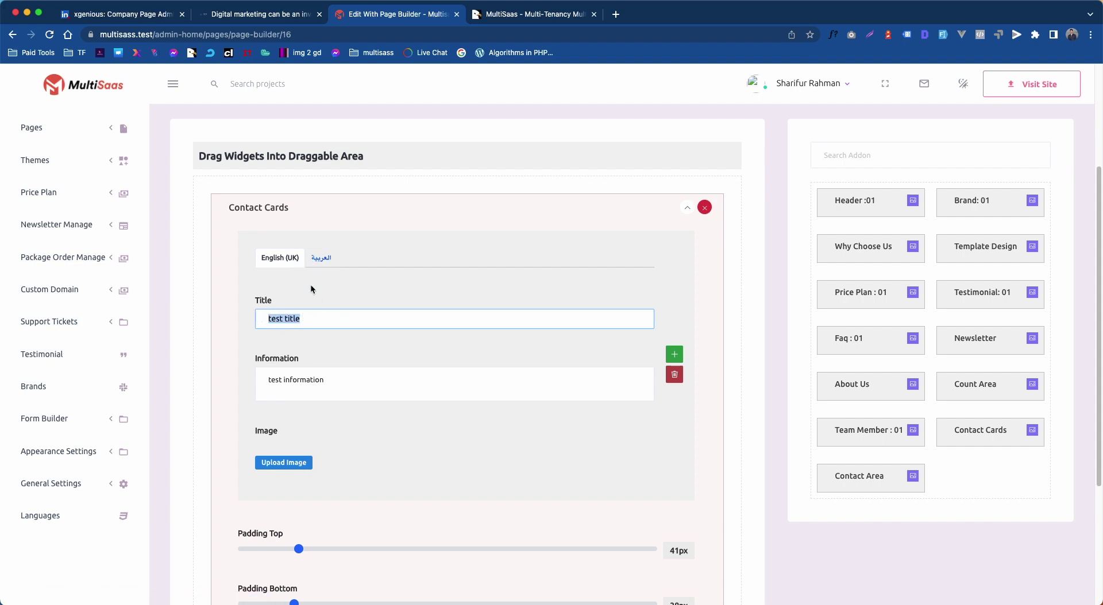
{"action": "left_click", "coordinate": [323, 261]}
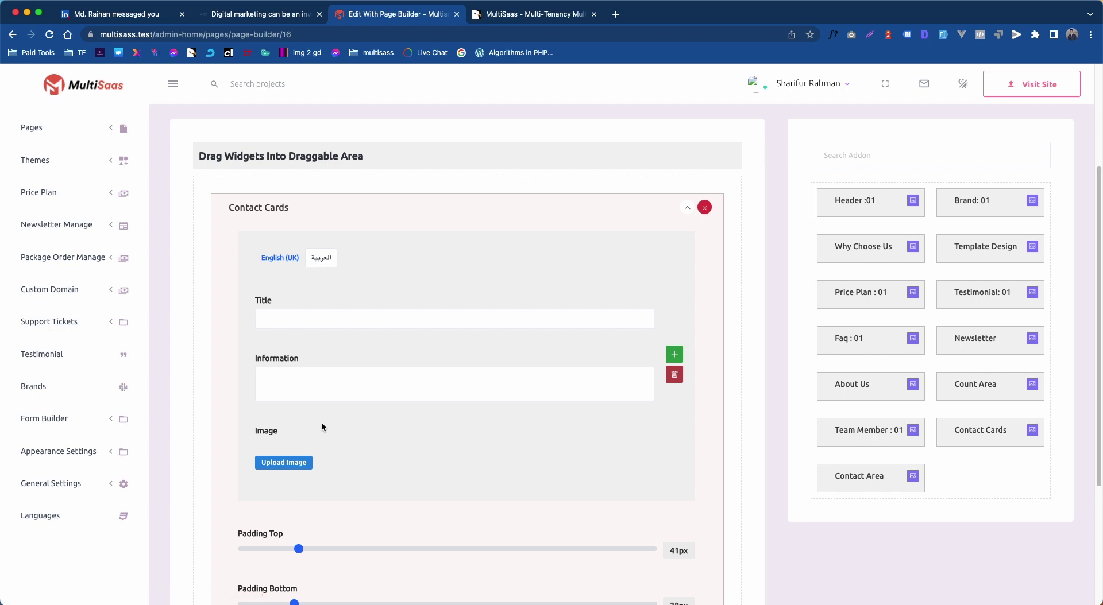
{"action": "left_click", "coordinate": [279, 257]}
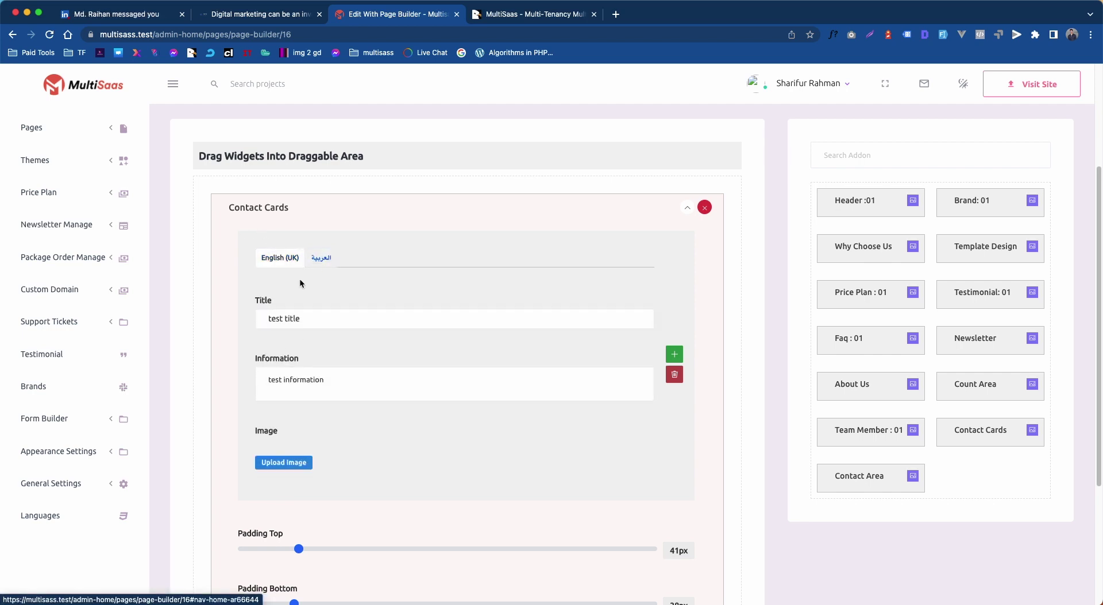
- Set the card image to the LOGO business-solutions picture from the Media Library
{"action": "left_click", "coordinate": [284, 463]}
{"action": "left_click", "coordinate": [117, 139]}
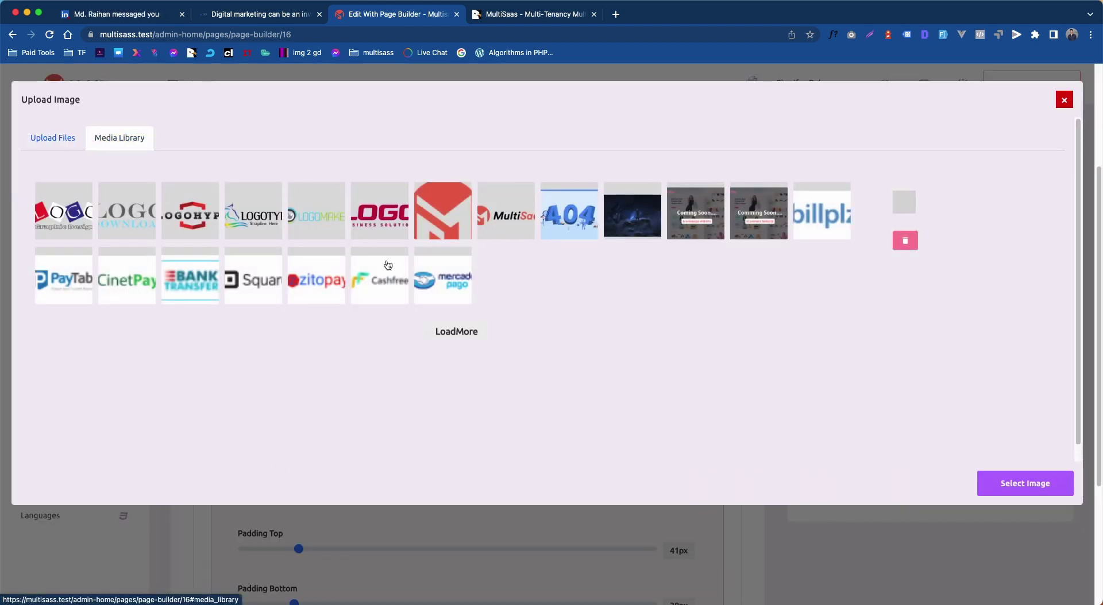
{"action": "left_click", "coordinate": [377, 217]}
{"action": "left_click", "coordinate": [1050, 480]}
- Save the Contact Cards widget settings
{"action": "scroll", "coordinate": [501, 440], "scroll_direction": "down", "scroll_amount": 3}
{"action": "scroll", "coordinate": [370, 485], "scroll_direction": "down", "scroll_amount": 5}
{"action": "scroll", "coordinate": [370, 485], "scroll_direction": "down", "scroll_amount": 2}
{"action": "left_click", "coordinate": [272, 450]}
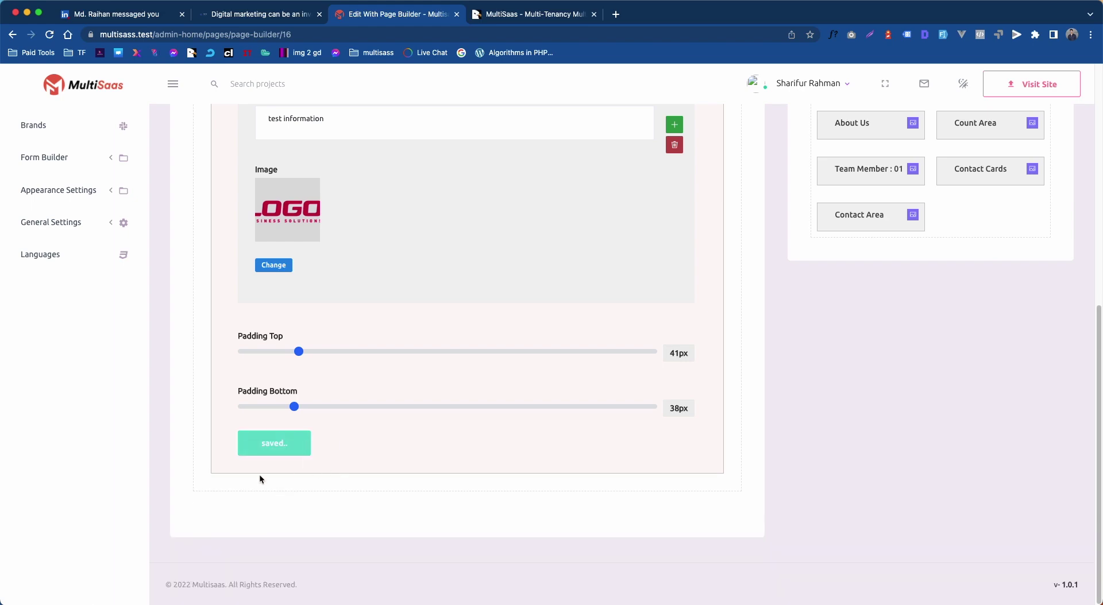
{"action": "scroll", "coordinate": [423, 422], "scroll_direction": "up", "scroll_amount": 8}
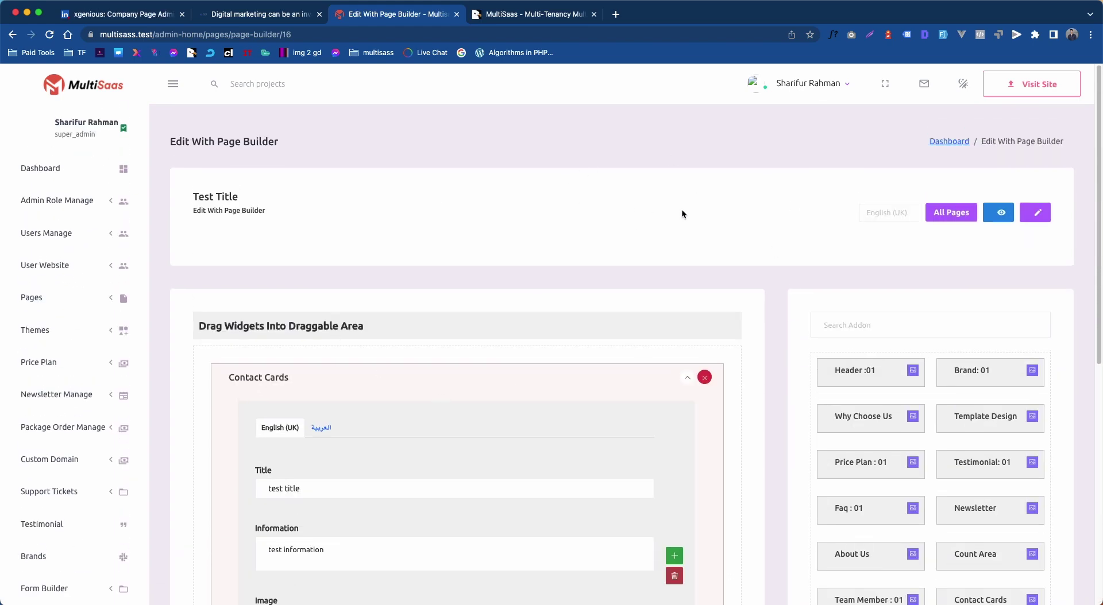
- View the live page, then add a second card item to Contact Cards and save
{"action": "left_click", "coordinate": [1000, 216]}
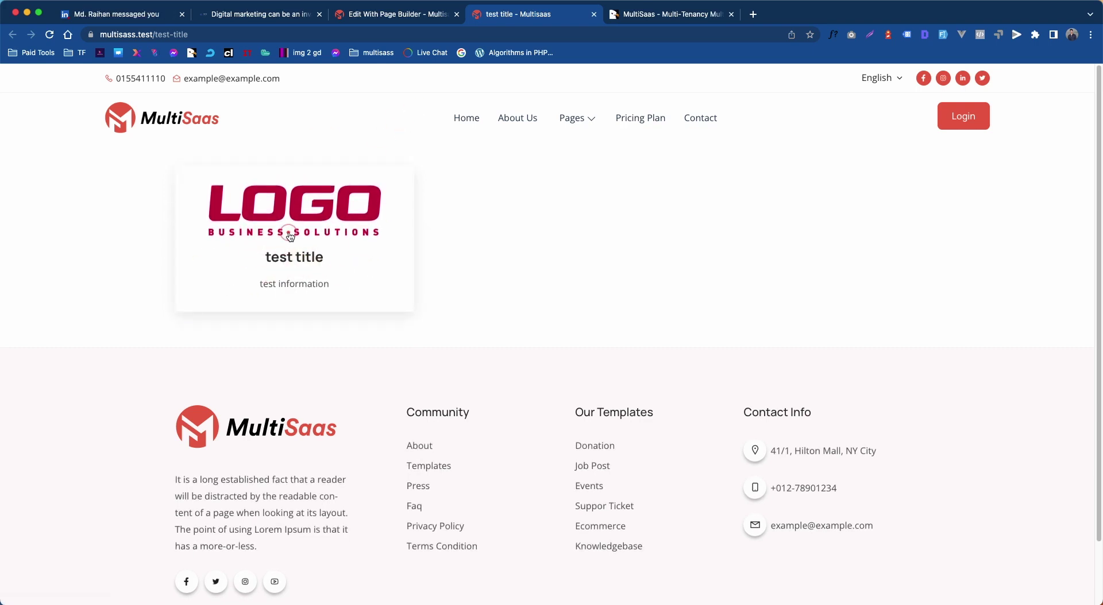
{"action": "left_click", "coordinate": [418, 14]}
{"action": "scroll", "coordinate": [674, 382], "scroll_direction": "down", "scroll_amount": 3}
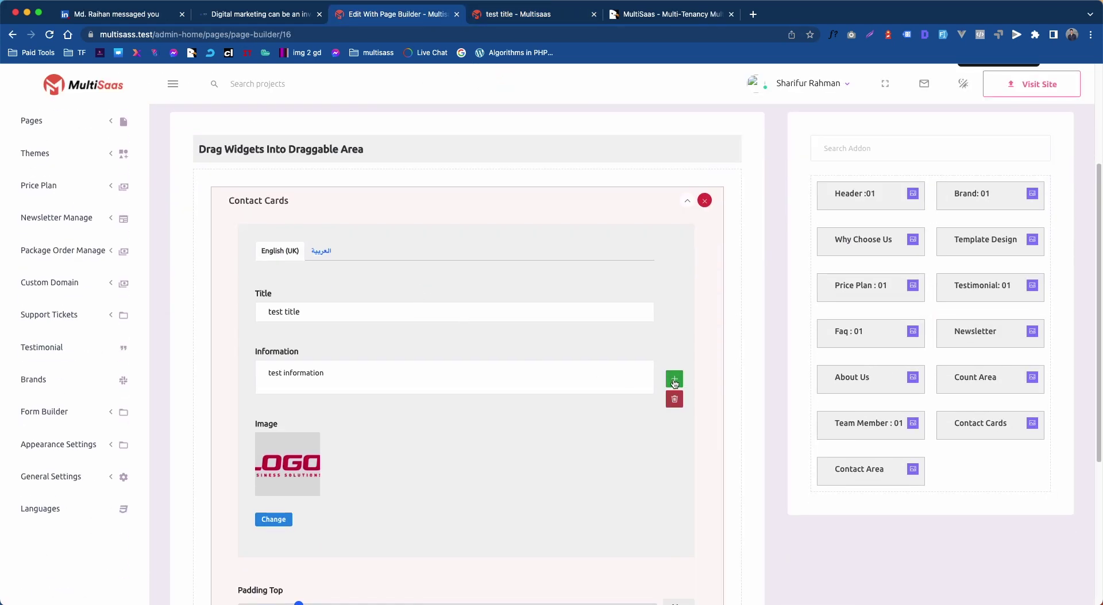
{"action": "scroll", "coordinate": [674, 367], "scroll_direction": "down", "scroll_amount": 1}
{"action": "left_click", "coordinate": [674, 334]}
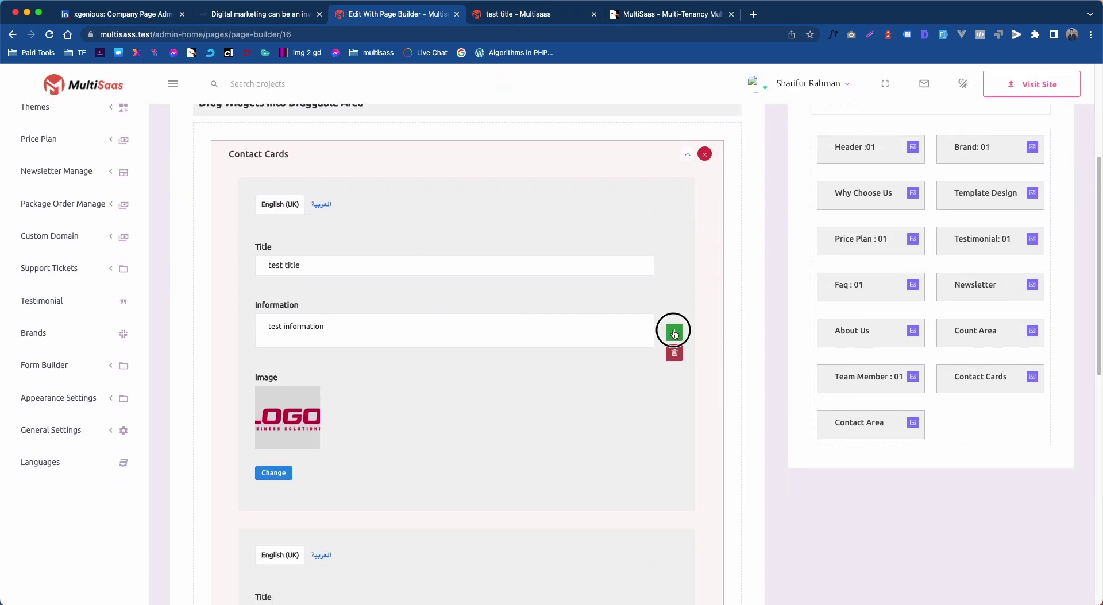
{"action": "scroll", "coordinate": [384, 381], "scroll_direction": "down", "scroll_amount": 3}
{"action": "scroll", "coordinate": [260, 521], "scroll_direction": "down", "scroll_amount": 1}
{"action": "scroll", "coordinate": [260, 522], "scroll_direction": "down", "scroll_amount": 5}
{"action": "left_click", "coordinate": [273, 472]}
- Reload the live test title page to see the cards, then collapse Contact Cards
{"action": "scroll", "coordinate": [432, 197], "scroll_direction": "up", "scroll_amount": 2}
{"action": "left_click", "coordinate": [533, 19]}
{"action": "right_click", "coordinate": [925, 286]}
{"action": "left_click", "coordinate": [938, 317]}
{"action": "left_click", "coordinate": [396, 14]}
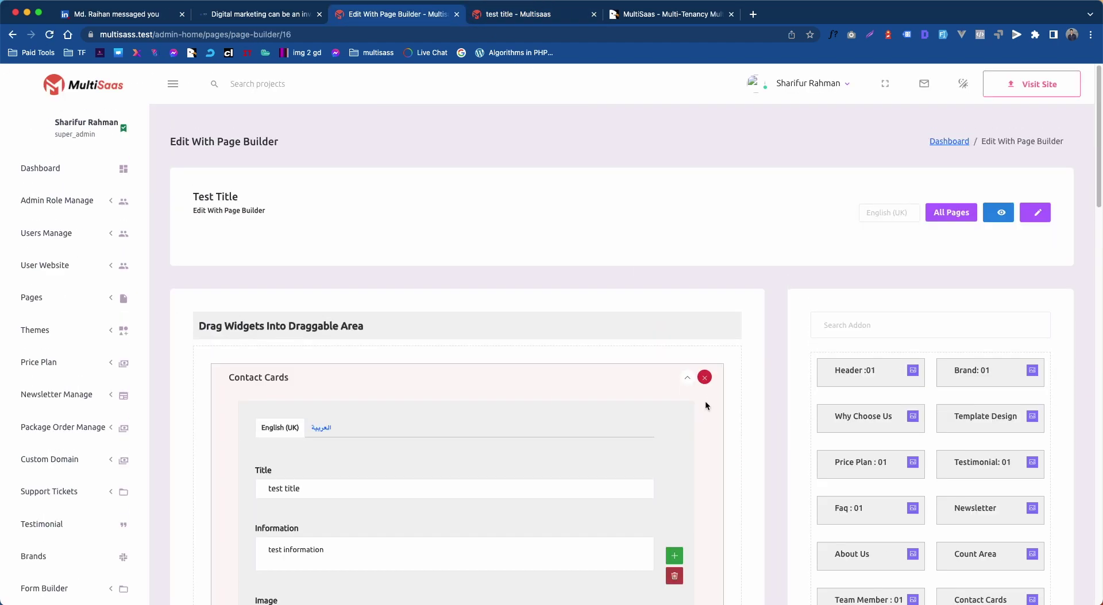
{"action": "left_click", "coordinate": [688, 378]}
- Add a Newsletter section to the page and keep its title as 'test'
{"action": "scroll", "coordinate": [785, 357], "scroll_direction": "down", "scroll_amount": 2}
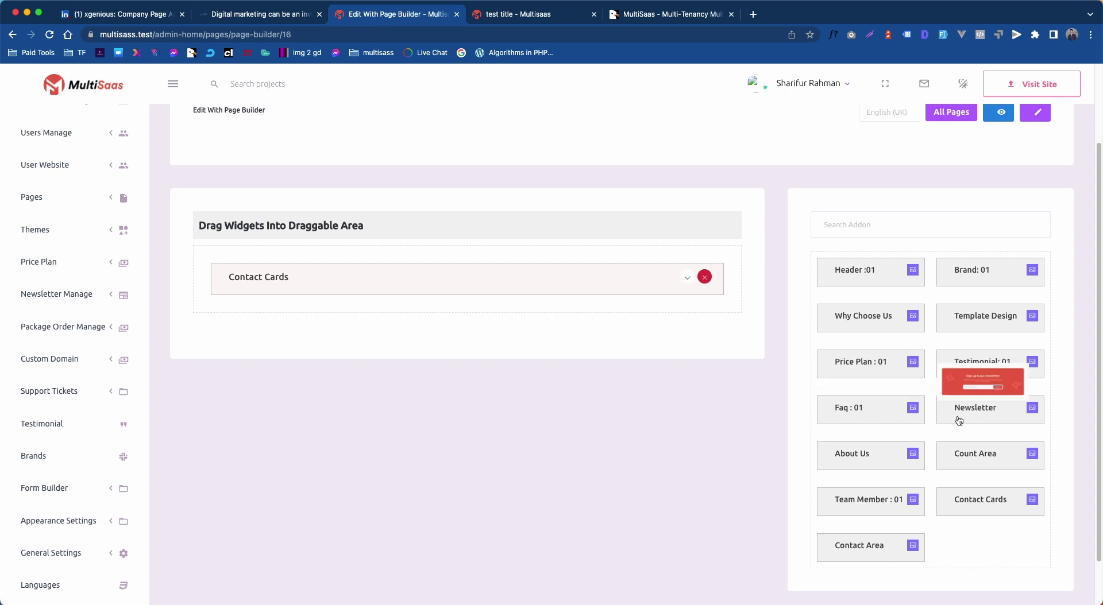
{"action": "mouse_move", "coordinate": [964, 415]}
{"action": "left_mouse_down"}
{"action": "mouse_move", "coordinate": [712, 368]}
{"action": "mouse_move", "coordinate": [424, 267]}
{"action": "mouse_move", "coordinate": [407, 300]}
{"action": "left_mouse_up"}
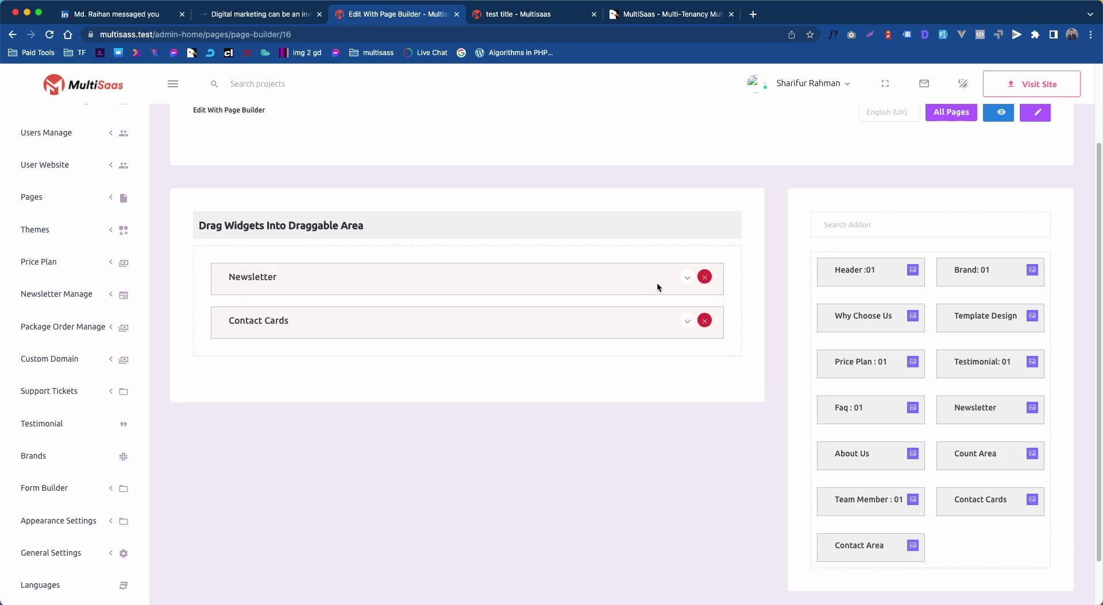
{"action": "left_click", "coordinate": [687, 278]}
{"action": "left_click", "coordinate": [287, 378]}
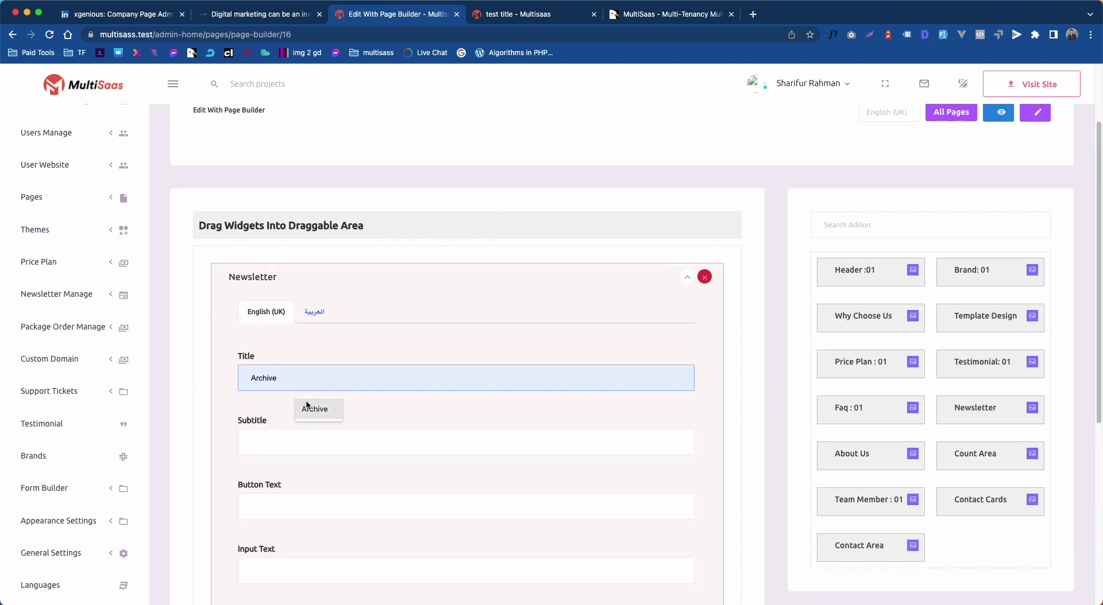
{"action": "left_click", "coordinate": [223, 373]}
- Set Newsletter subtitle 'atest', button text 't', input text 'te', and save the widget
{"action": "left_click", "coordinate": [281, 434]}
{"action": "type", "text": "atest"}
{"action": "left_click", "coordinate": [296, 514]}
{"action": "type", "text": "tes"}
{"action": "scroll", "coordinate": [292, 525], "scroll_direction": "down", "scroll_amount": 1}
{"action": "scroll", "coordinate": [298, 352], "scroll_direction": "down", "scroll_amount": 4}
{"action": "left_click", "coordinate": [298, 339]}
{"action": "type", "text": "te"}
{"action": "left_click", "coordinate": [307, 484]}
- Reload the live test title page and scroll down to see the newsletter
{"action": "left_click", "coordinate": [506, 14]}
{"action": "right_click", "coordinate": [999, 174]}
{"action": "left_click", "coordinate": [986, 208]}
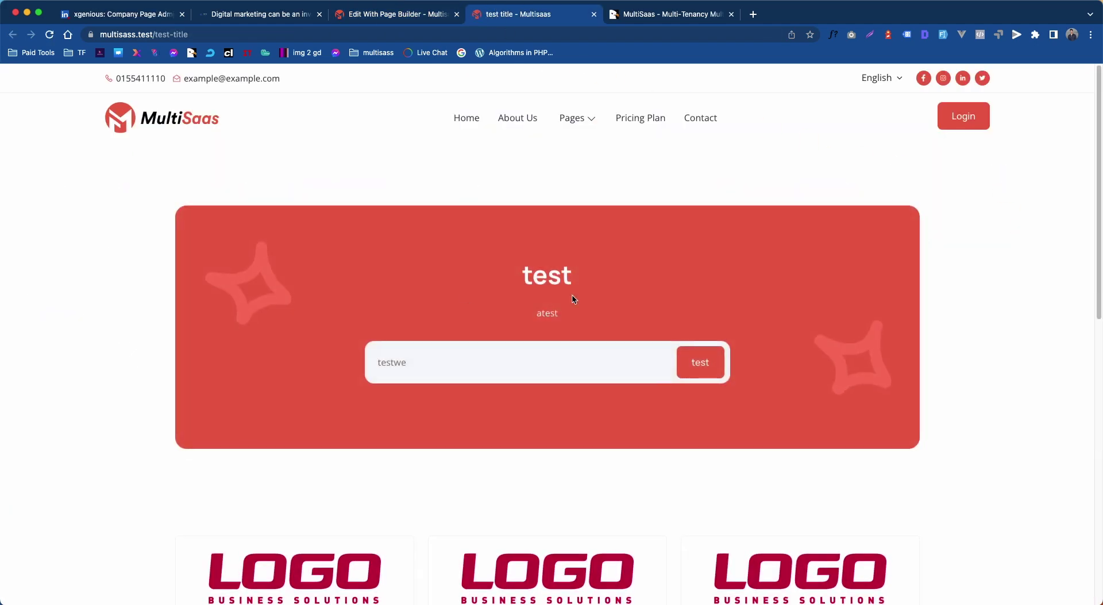
{"action": "scroll", "coordinate": [524, 248], "scroll_direction": "down", "scroll_amount": 2}
{"action": "scroll", "coordinate": [524, 248], "scroll_direction": "down", "scroll_amount": 2}
{"action": "scroll", "coordinate": [474, 214], "scroll_direction": "down", "scroll_amount": 2}
{"action": "scroll", "coordinate": [474, 214], "scroll_direction": "down", "scroll_amount": 1}
- Collapse the Newsletter widget and move it below Contact Cards in the builder
{"action": "left_click", "coordinate": [402, 13]}
{"action": "scroll", "coordinate": [595, 274], "scroll_direction": "up", "scroll_amount": 6}
{"action": "left_click", "coordinate": [675, 372]}
{"action": "left_click_drag", "start_coordinate": [257, 382], "coordinate": [253, 427]}
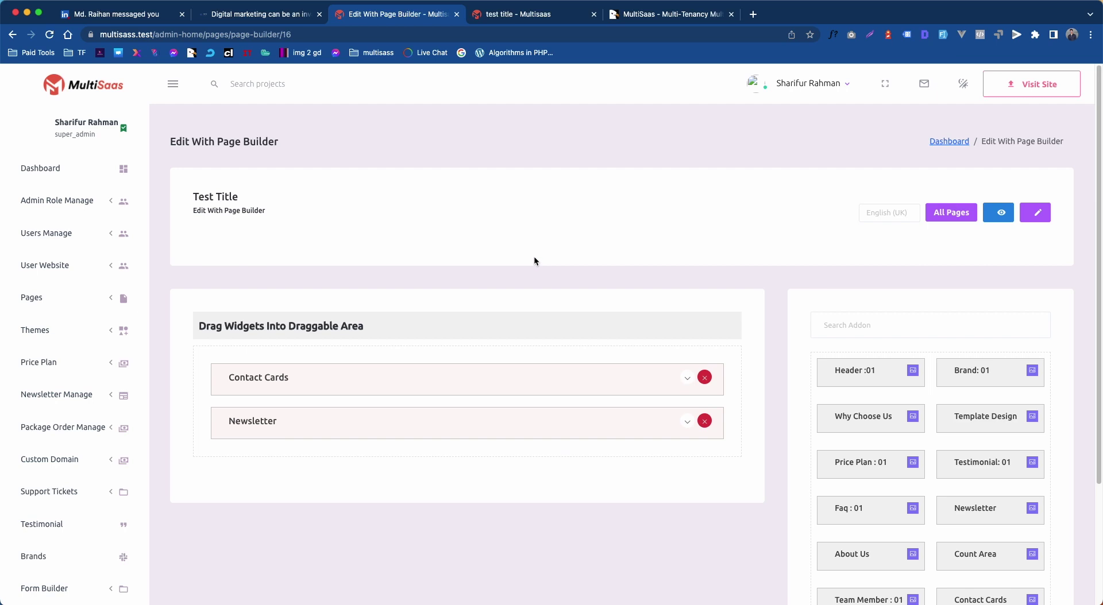
- Reload the live page to check the cards above the newsletter
{"action": "left_click", "coordinate": [540, 16]}
{"action": "right_click", "coordinate": [1082, 263]}
{"action": "left_click", "coordinate": [1055, 295]}
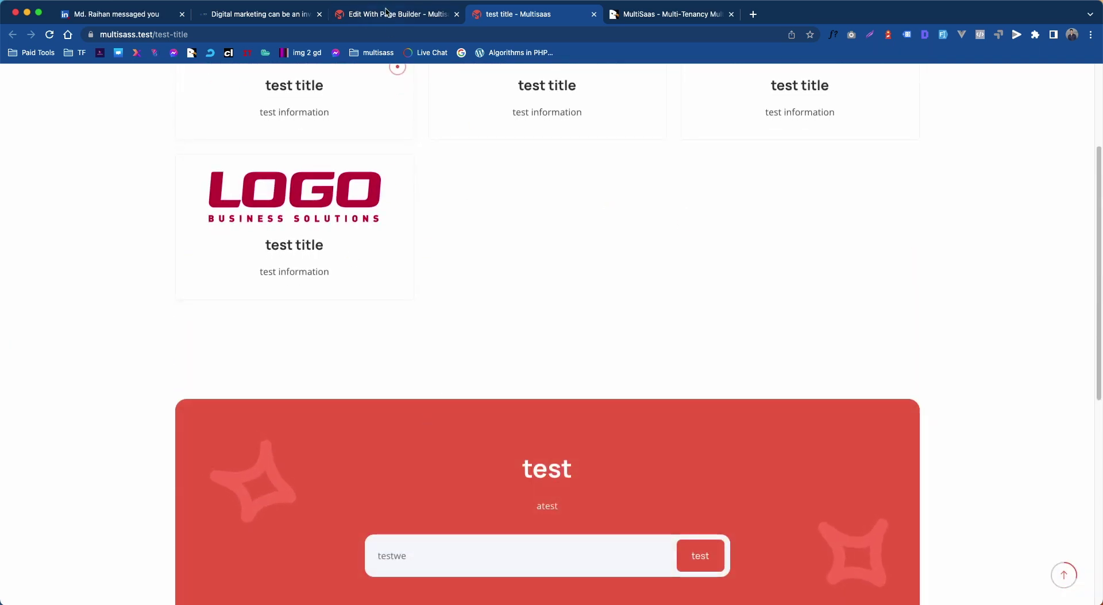
{"action": "left_click", "coordinate": [389, 16]}
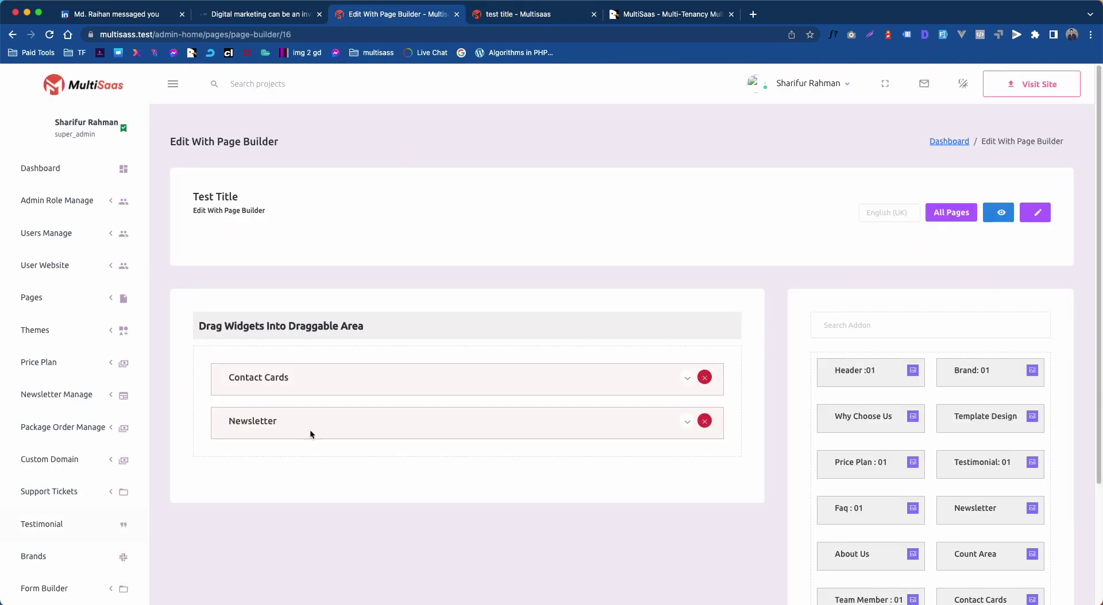
- Delete the Newsletter widget and reload the live page to confirm it is gone
{"action": "left_click", "coordinate": [704, 422]}
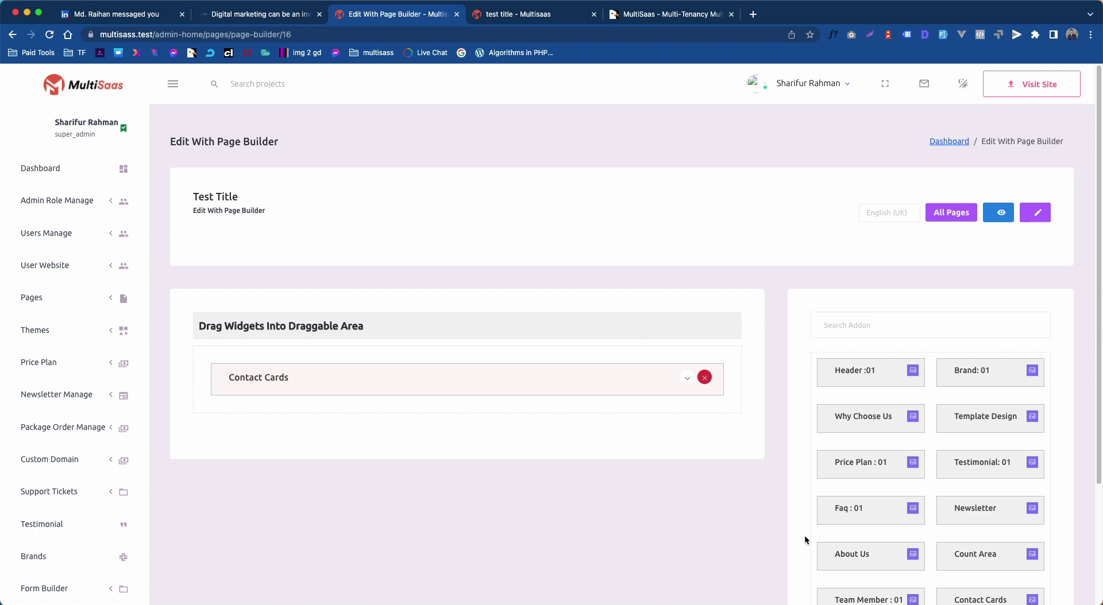
{"action": "left_click", "coordinate": [505, 14]}
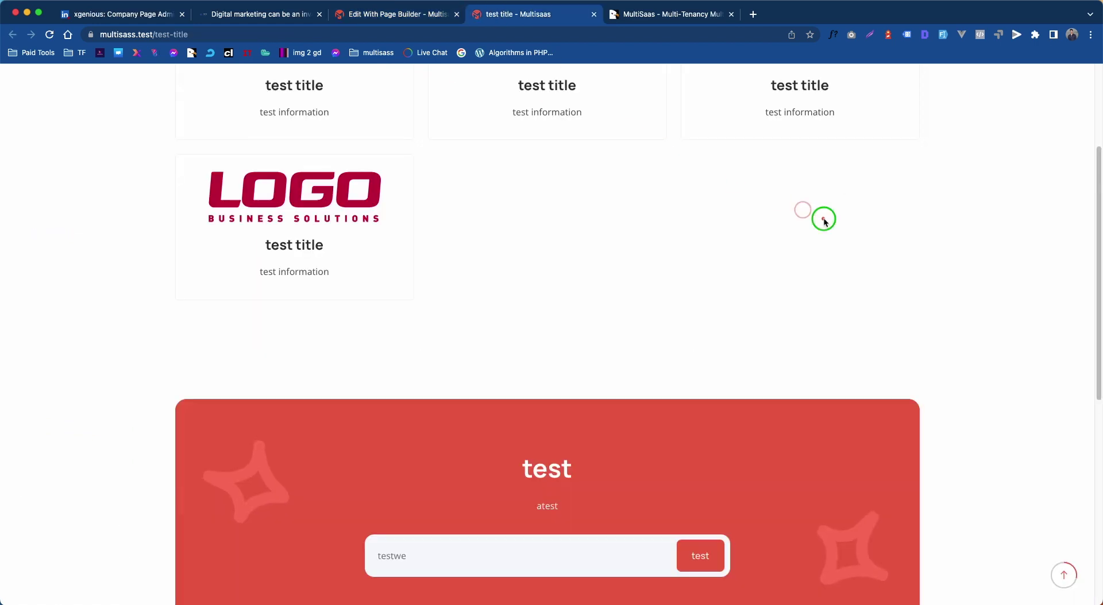
{"action": "right_click", "coordinate": [823, 217]}
{"action": "left_click", "coordinate": [852, 252]}
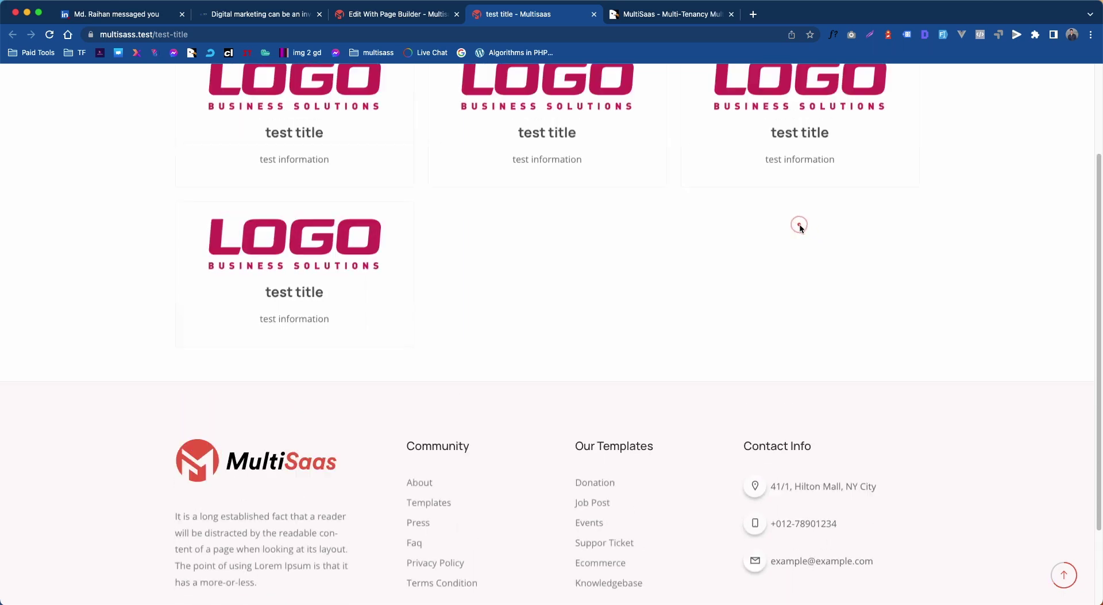
{"action": "left_click", "coordinate": [405, 16]}
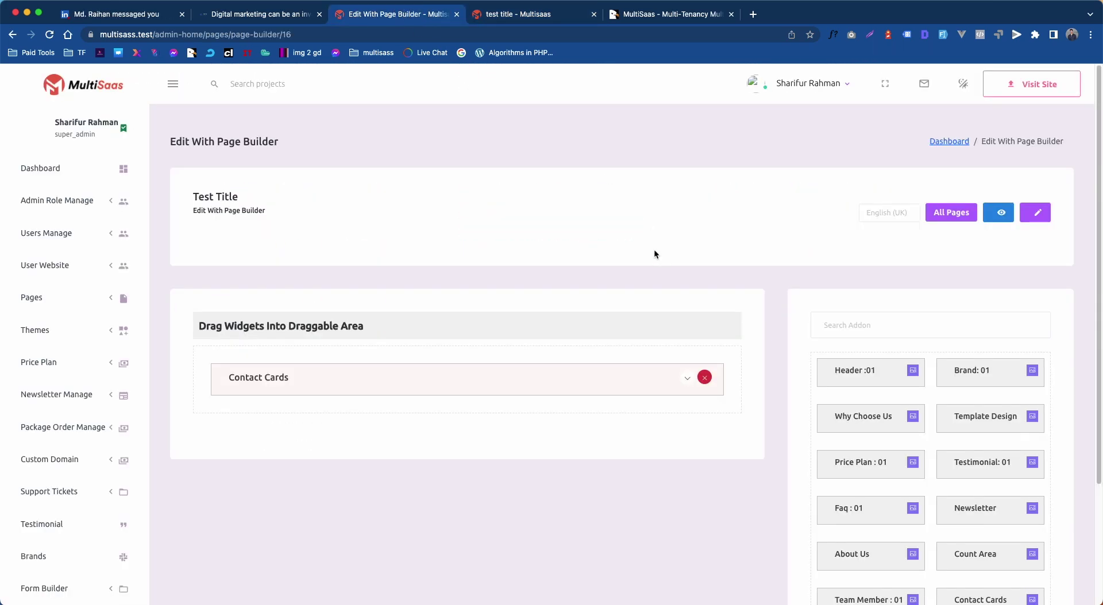